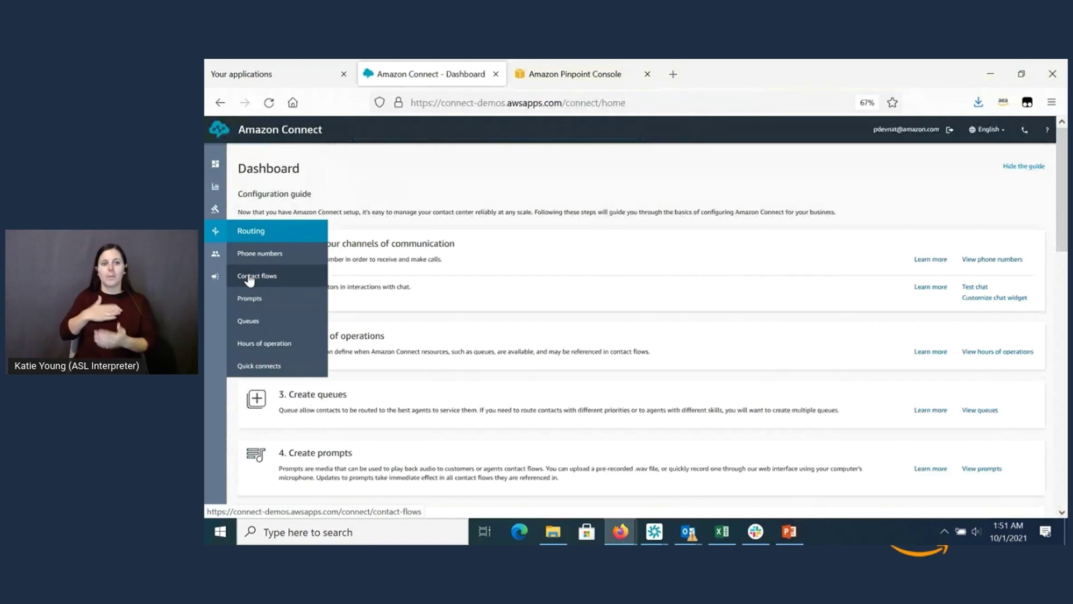
- Open the A-HVOC-For-Recording contact flow and examine its Check call progress branches
left_click(249, 276)
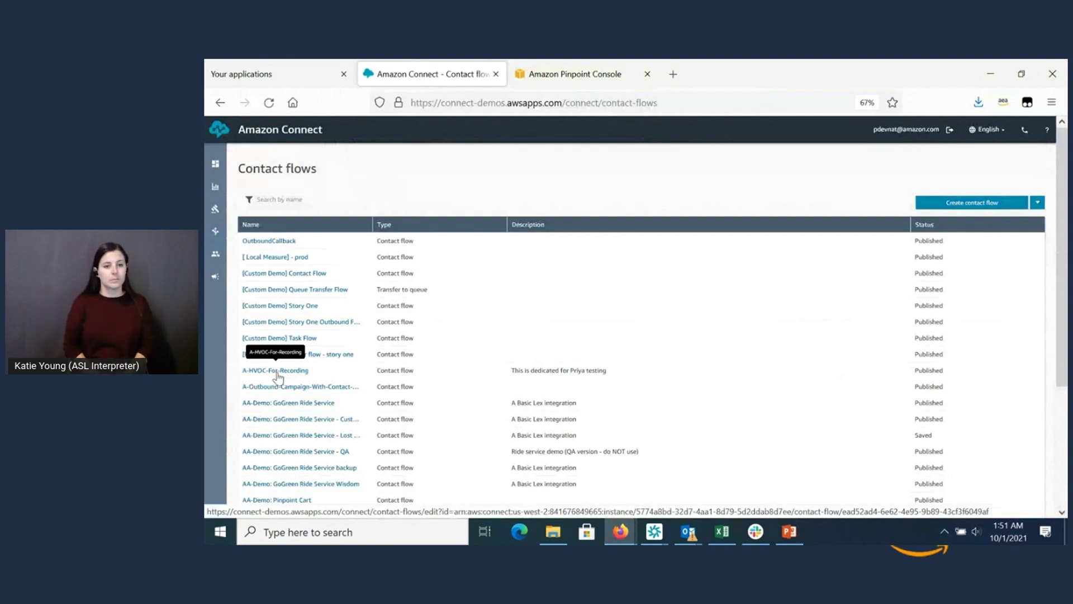
left_click(285, 373)
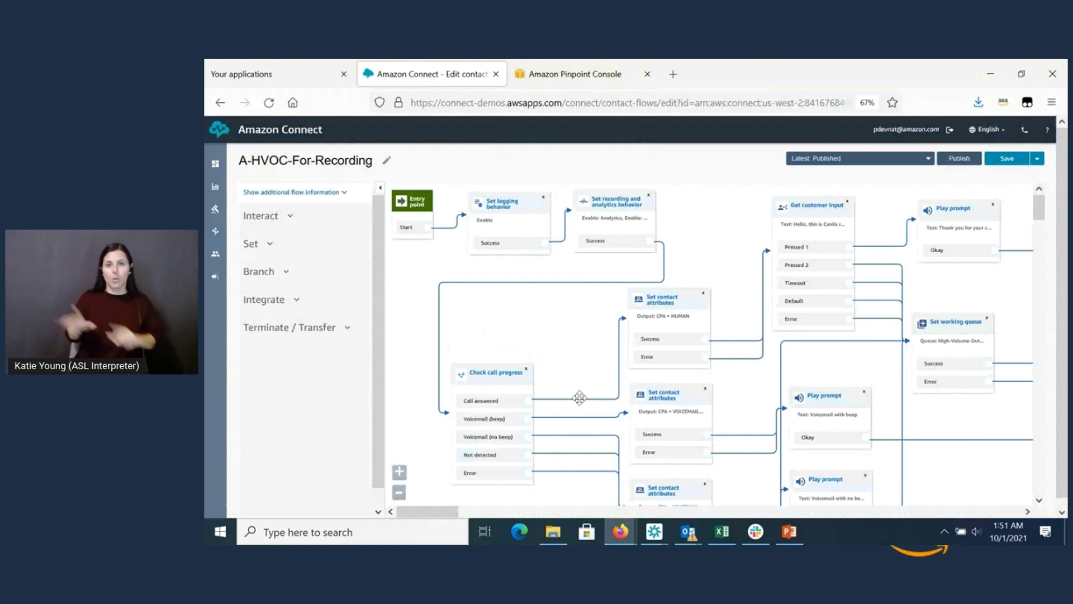
left_click(1039, 501)
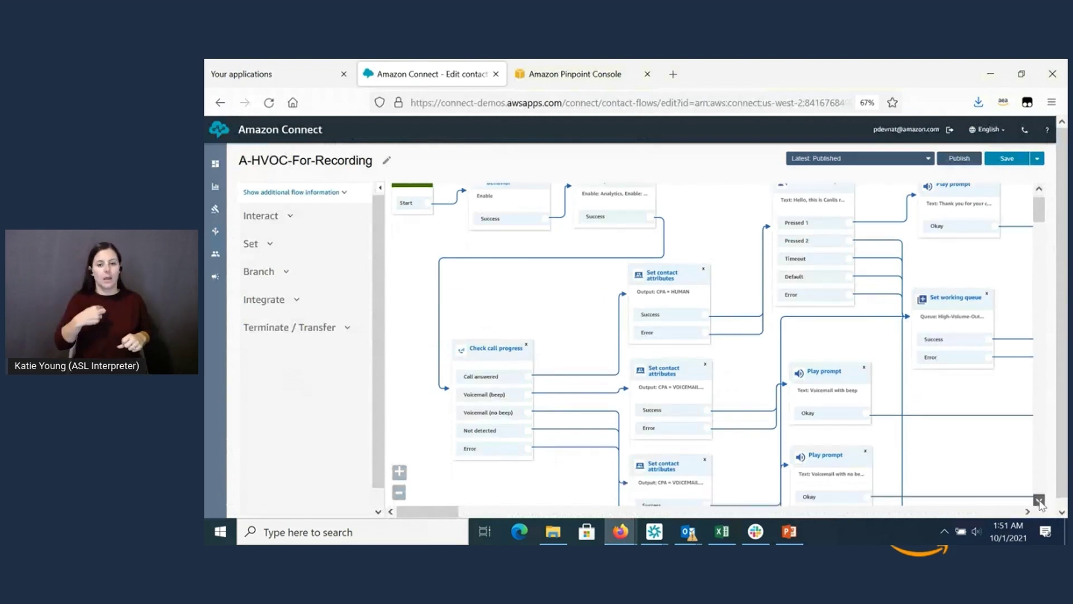
left_click(1039, 501)
left_click(1039, 501)
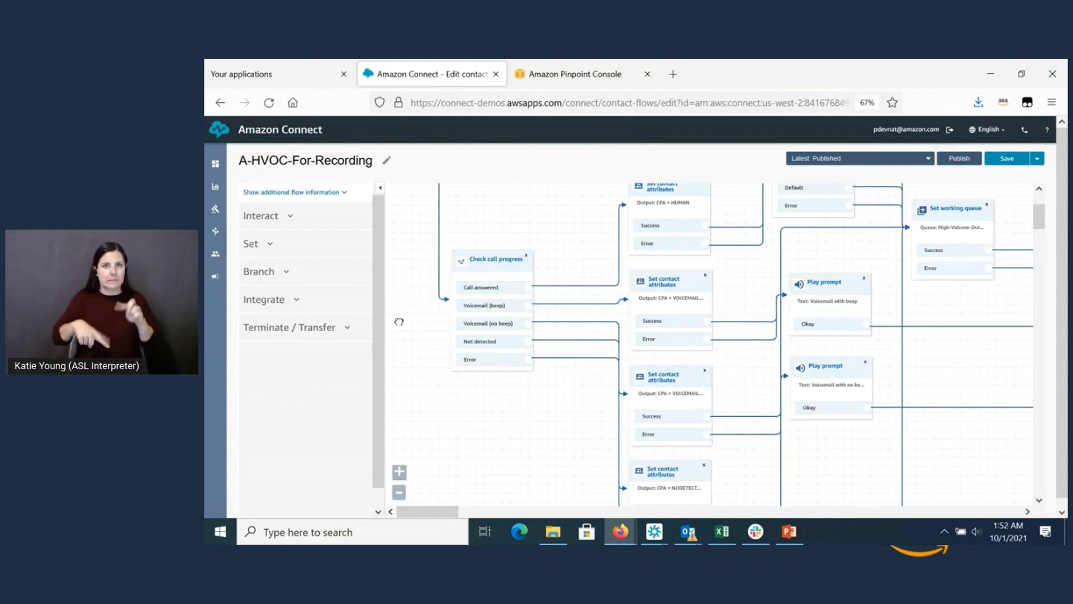
- View the High-Volume-Outbound-Communications queue's settings and the configuration of the HVOC outbound campaign
mouse_move(216, 235)
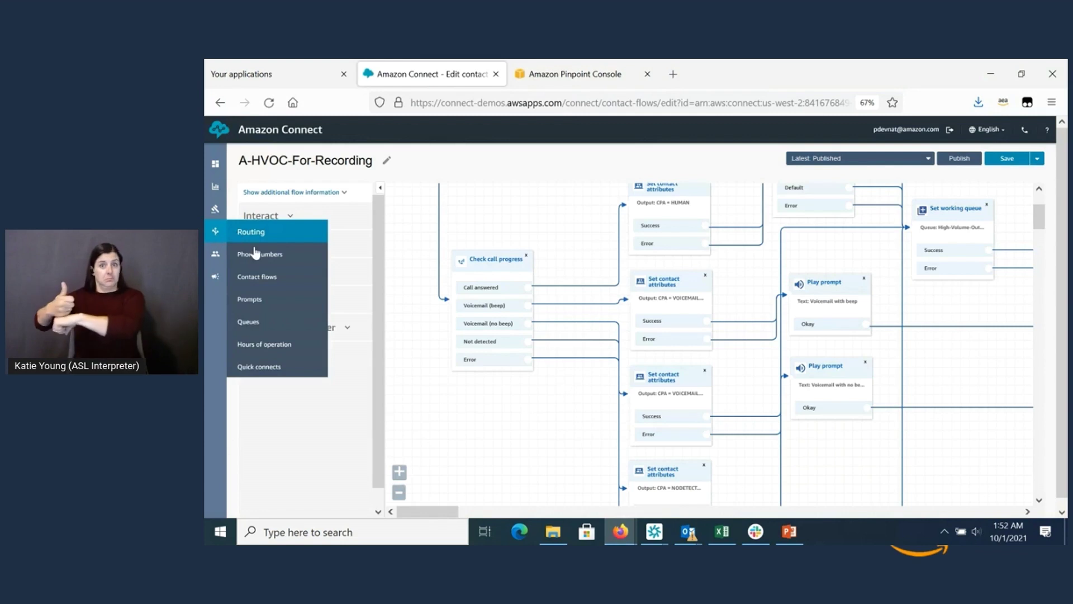
left_click(257, 322)
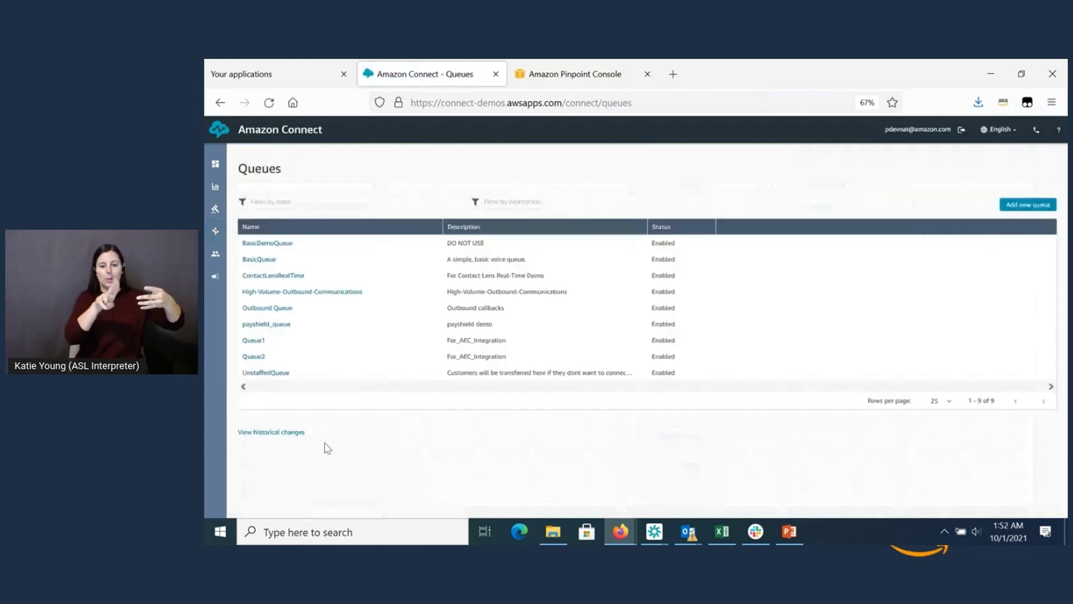
left_click(347, 294)
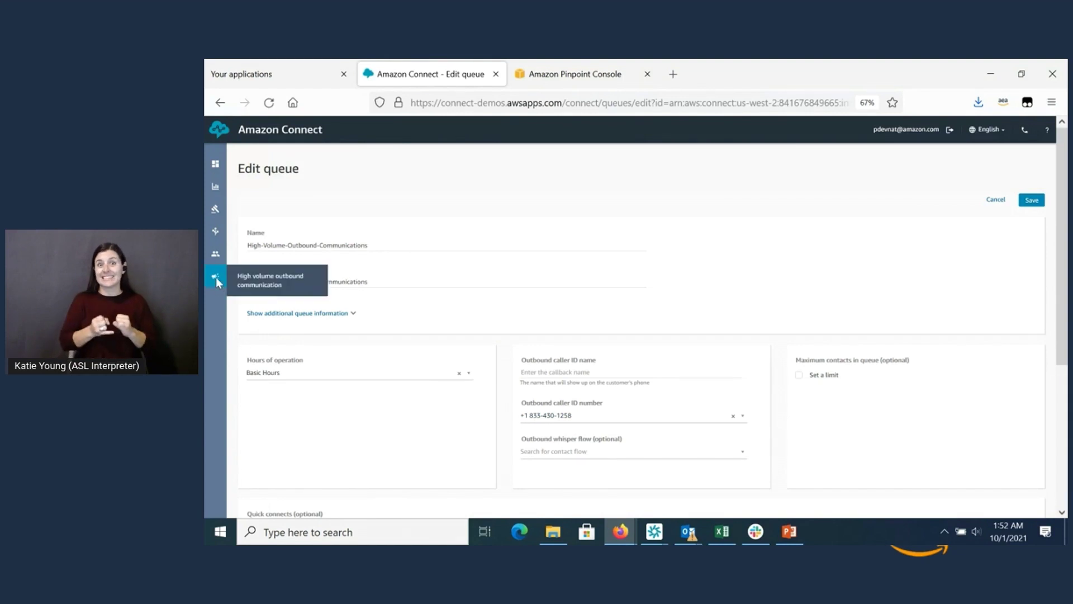
left_click(245, 285)
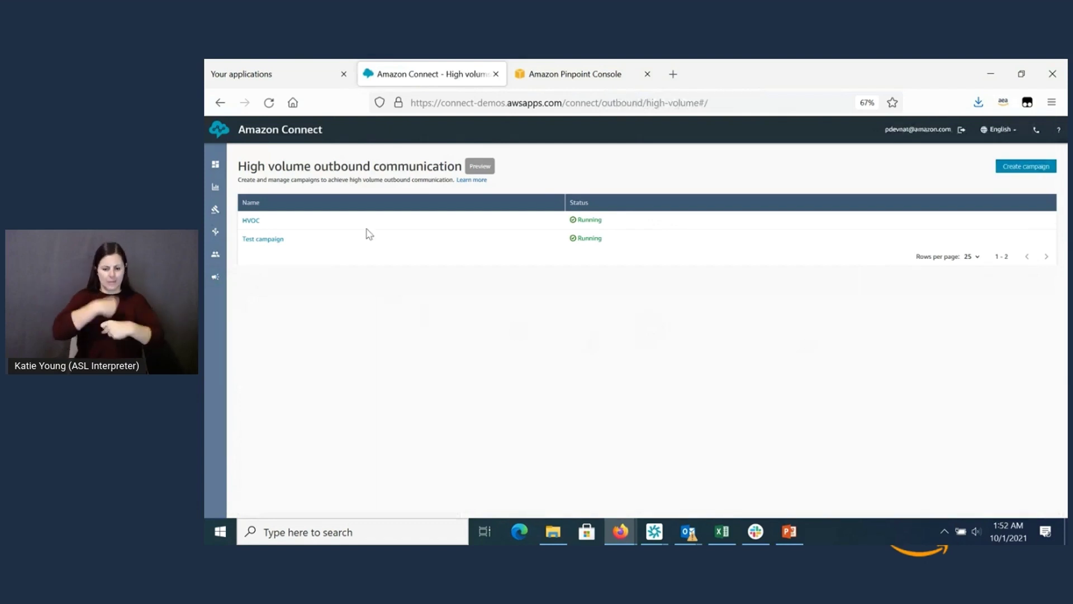
left_click(251, 221)
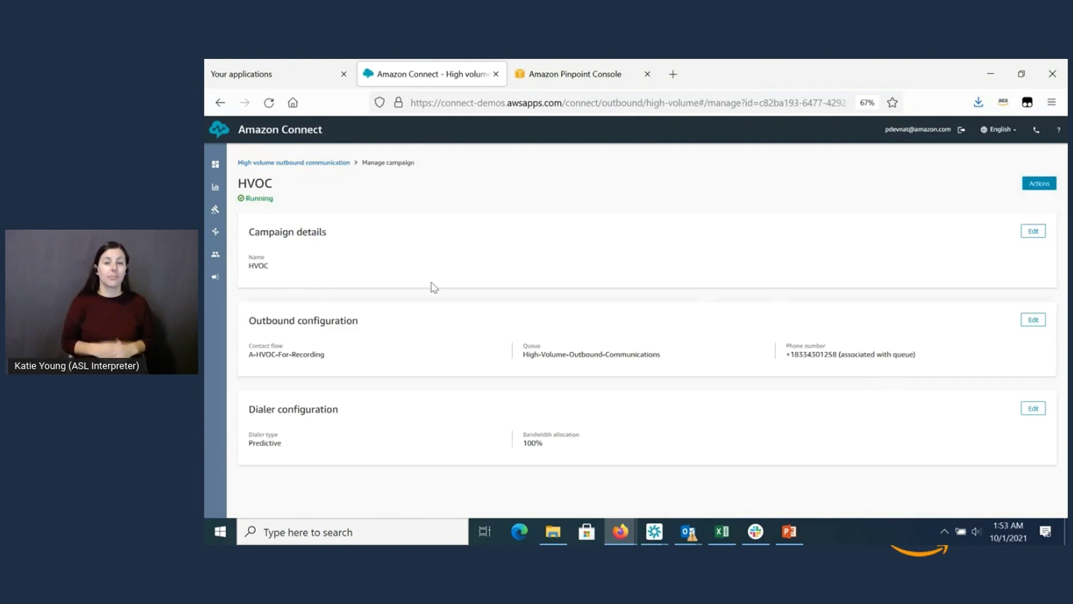
- Switch to the Amazon Pinpoint console and open the most recently modified segment of the amazon-connect-outbound-dialer project
left_click(545, 78)
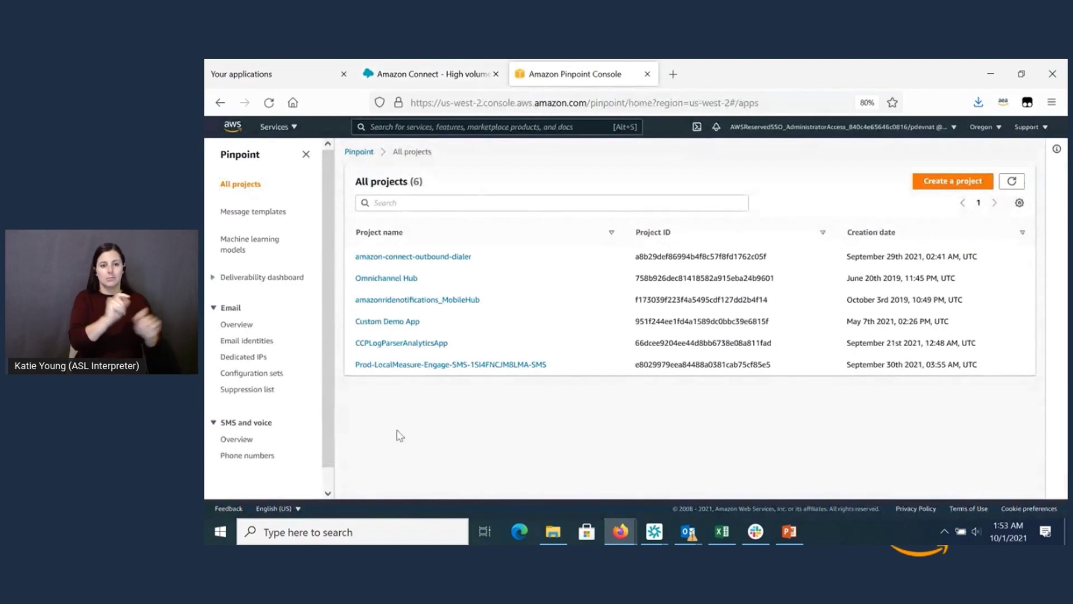
left_click(420, 257)
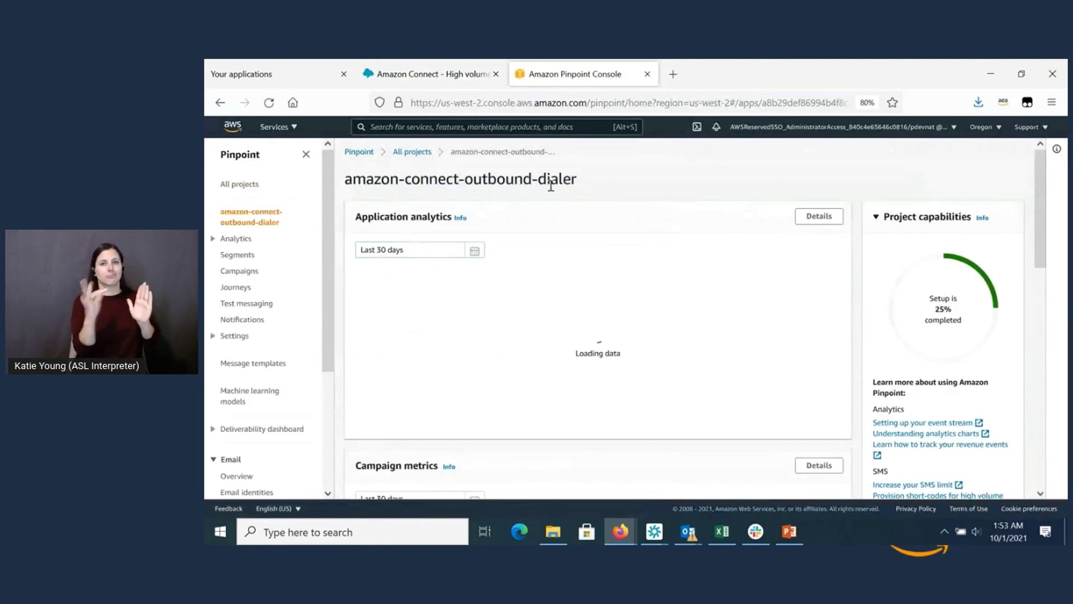
left_click(247, 258)
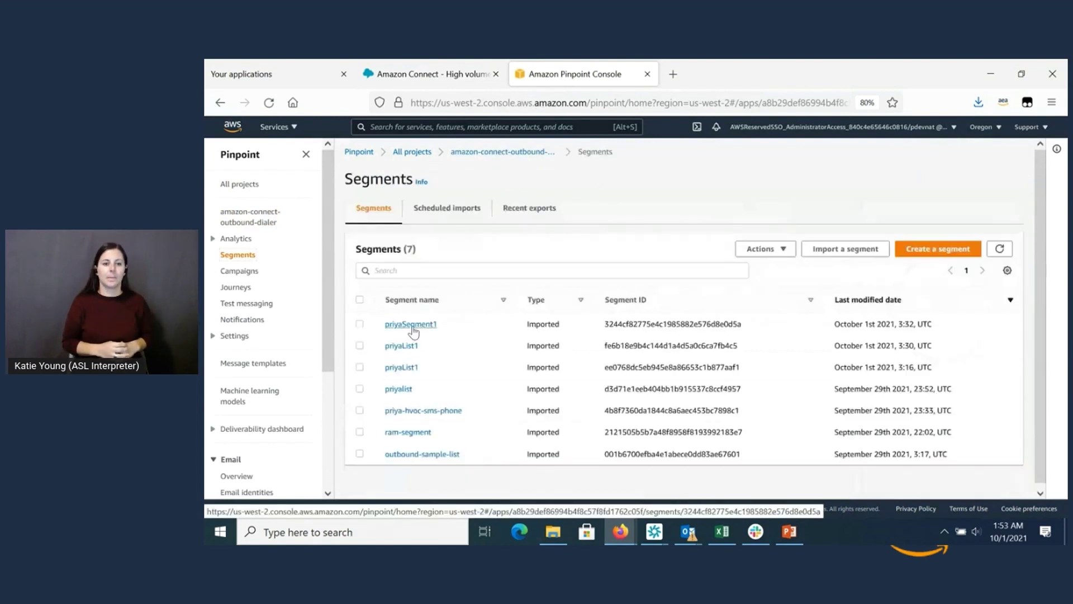
left_click(413, 330)
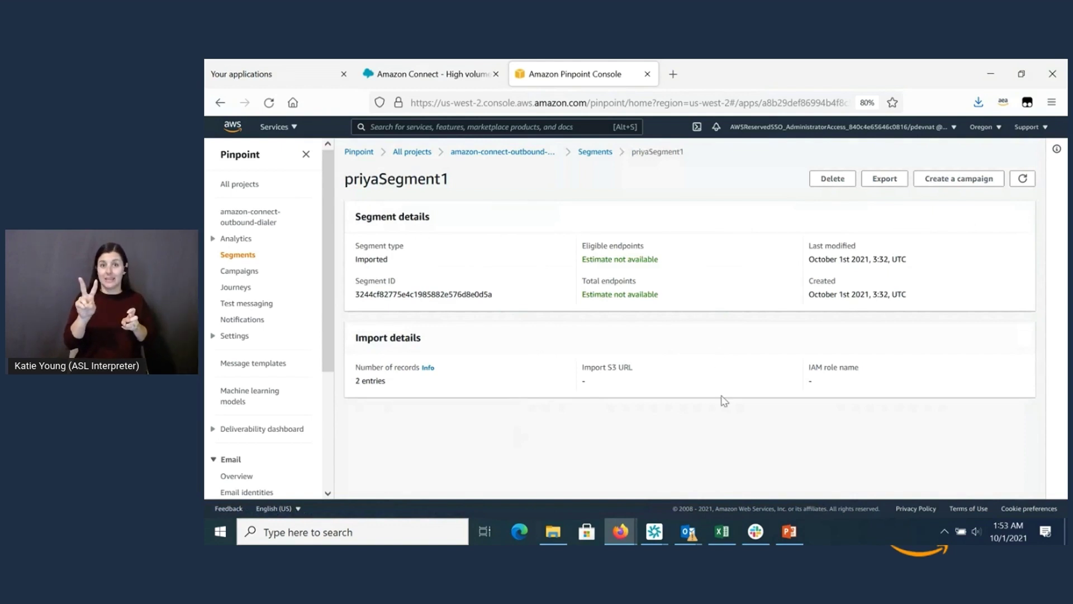
- Switch to the contact list in Excel, check the ChannelType of both records, and return to the Pinpoint segment
left_click(721, 531)
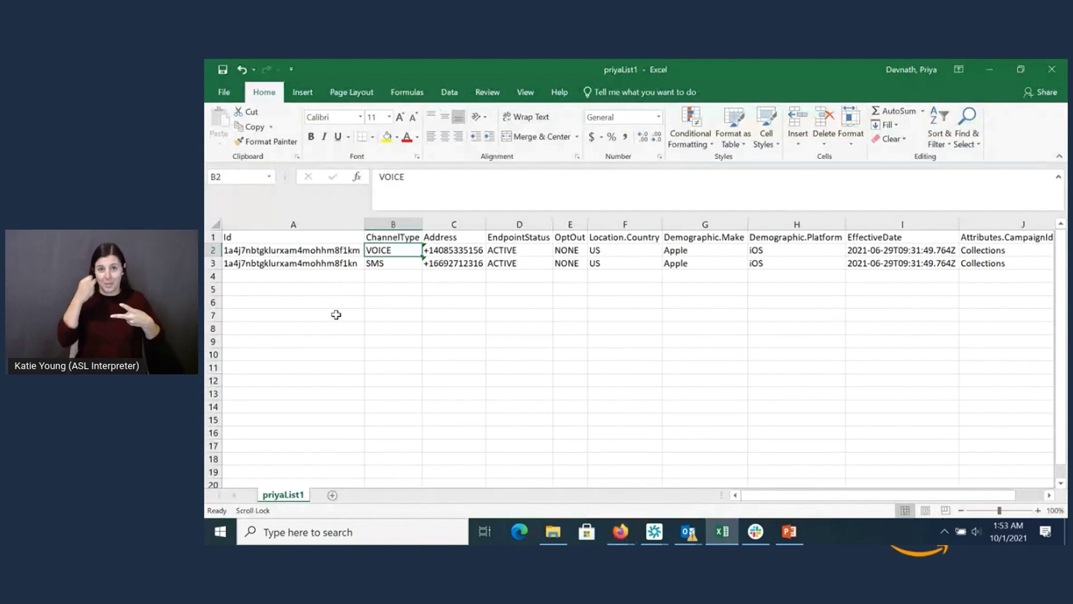
left_click(385, 262)
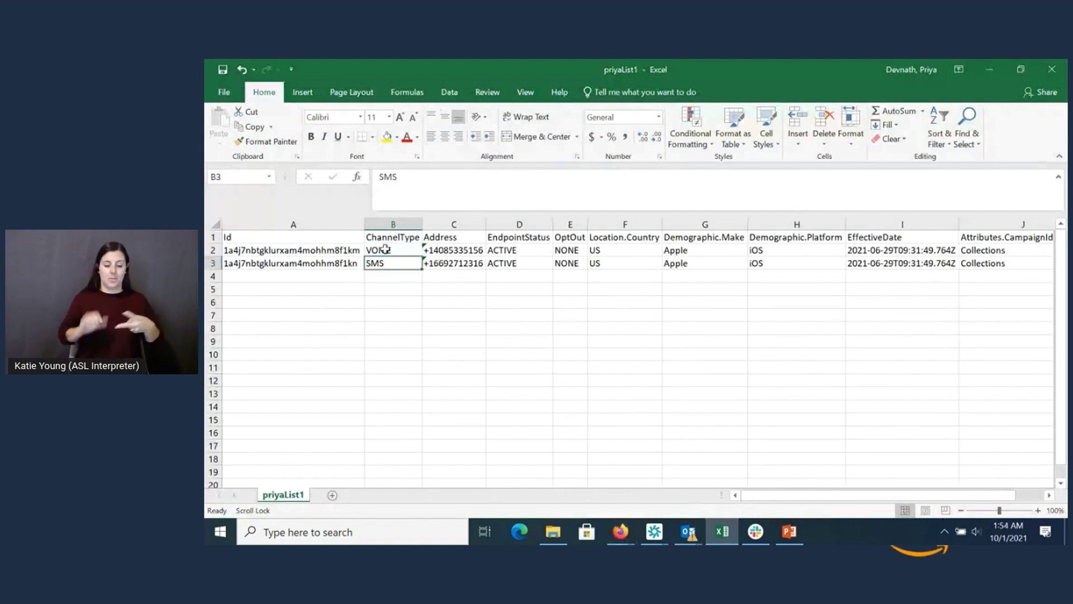
left_click(385, 249)
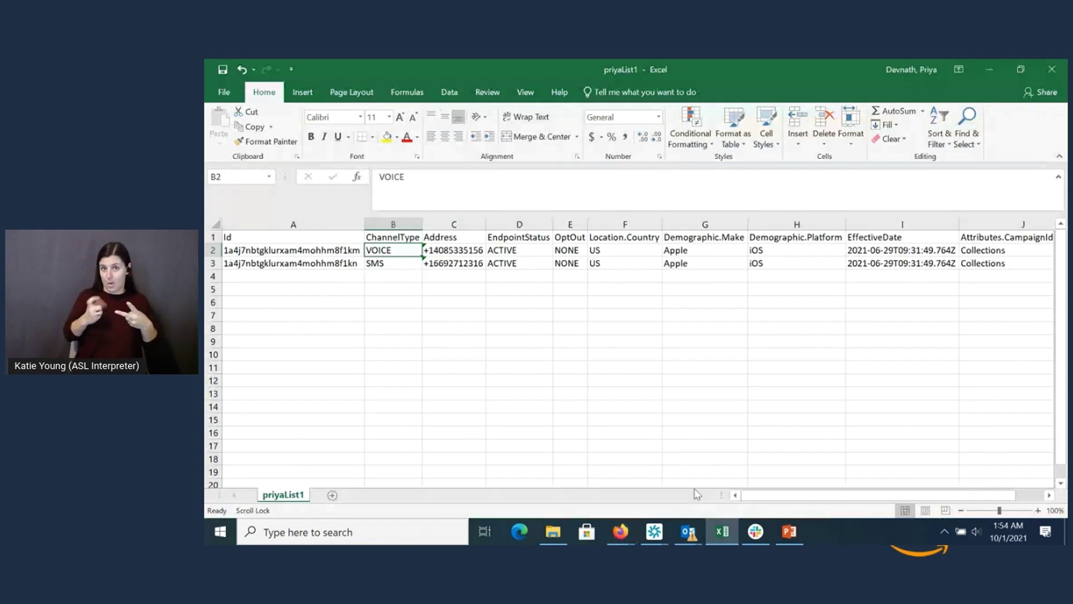
left_click(622, 534)
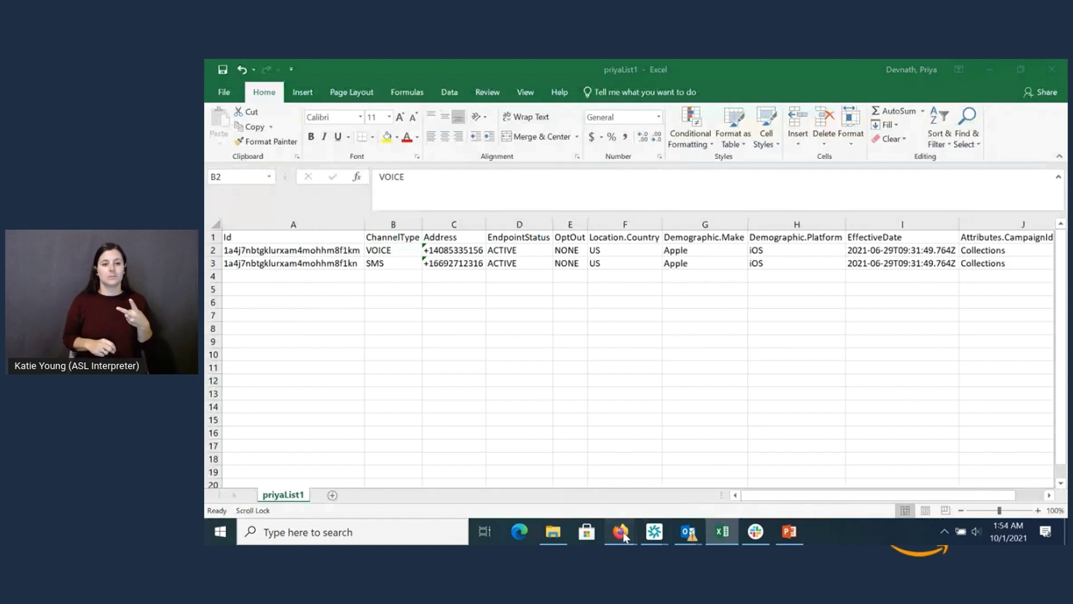
left_click(665, 475)
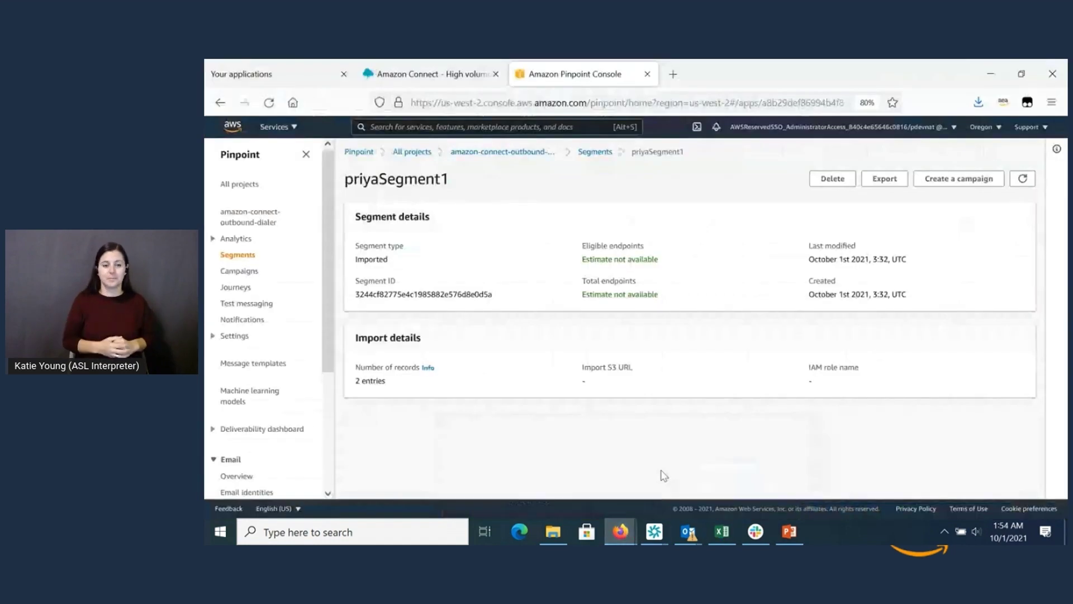
- Open the project's draft journey and examine the template settings of its SMS message activity
left_click(240, 289)
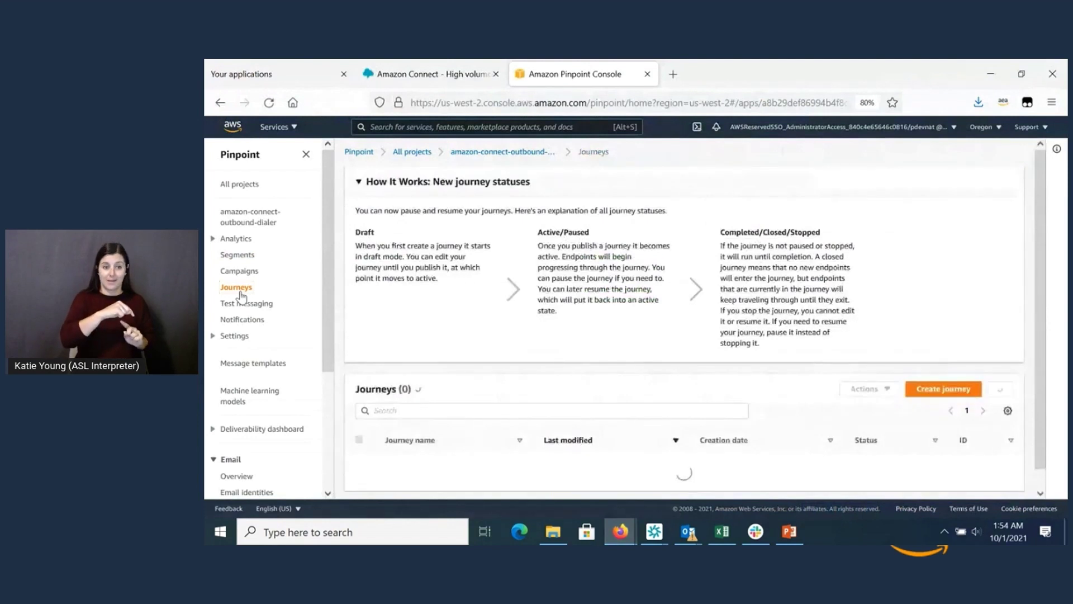
left_click(417, 468)
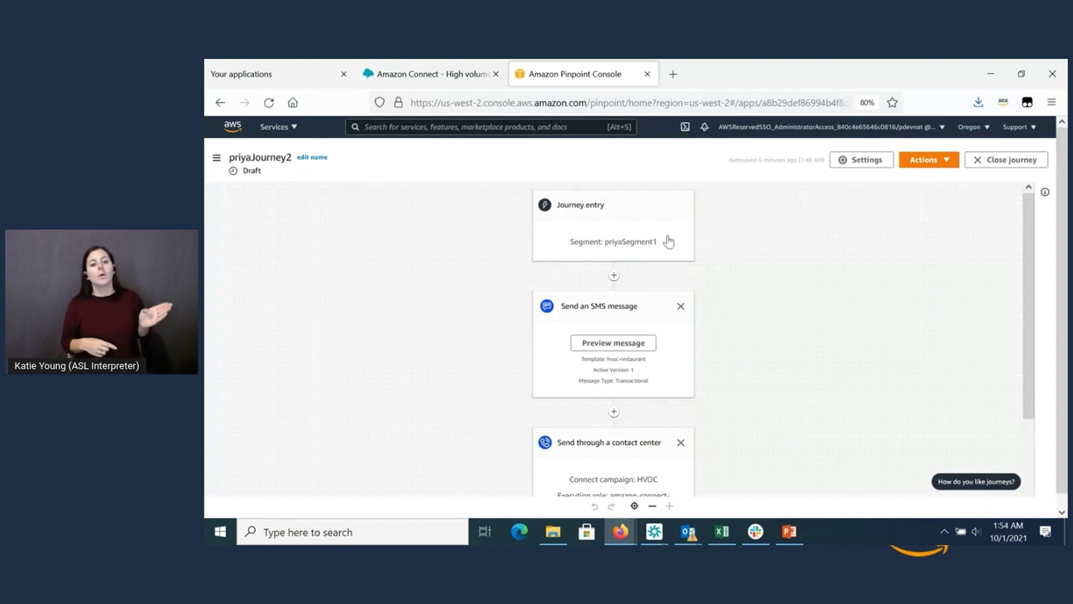
left_click(673, 371)
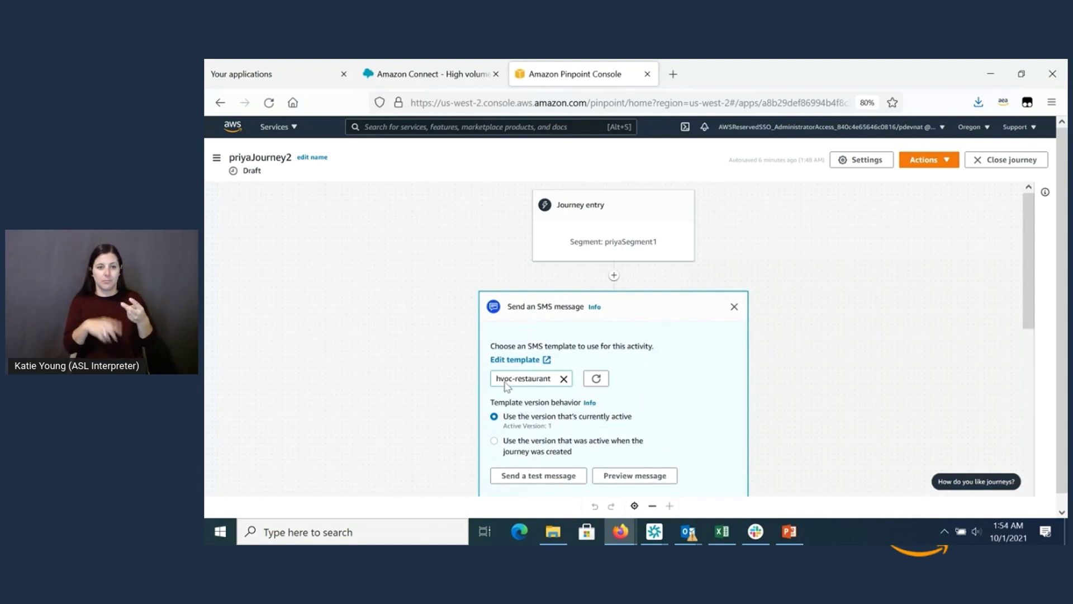
left_click(841, 309)
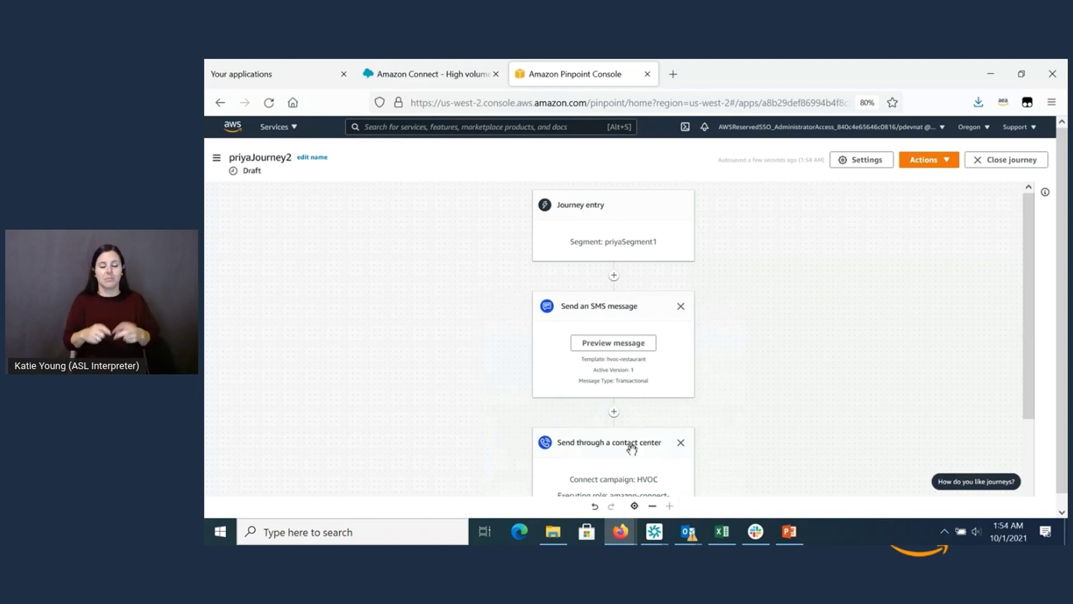
- Examine the Amazon Connect campaign and execution role settings of the journey's contact center activity
left_click(623, 488)
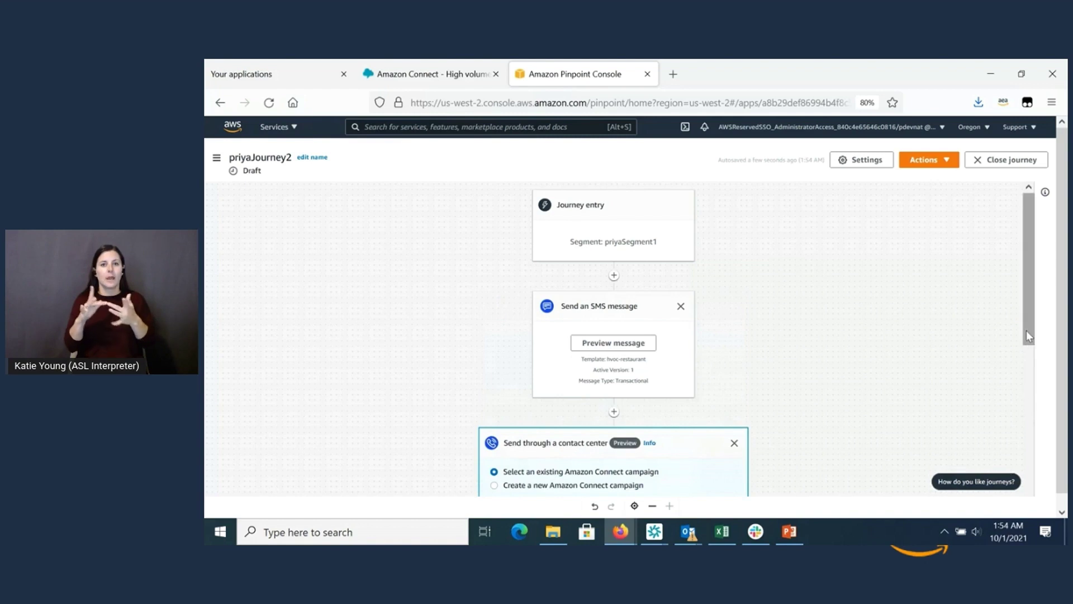
left_click_drag(1026, 331, 1032, 455)
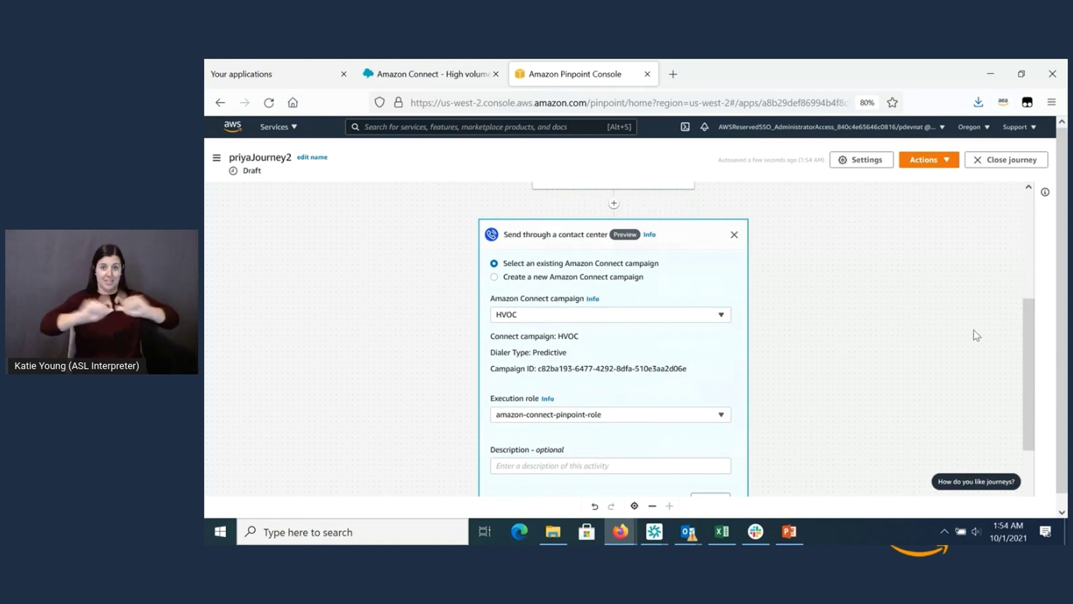
scroll(1032, 347, "down", 1)
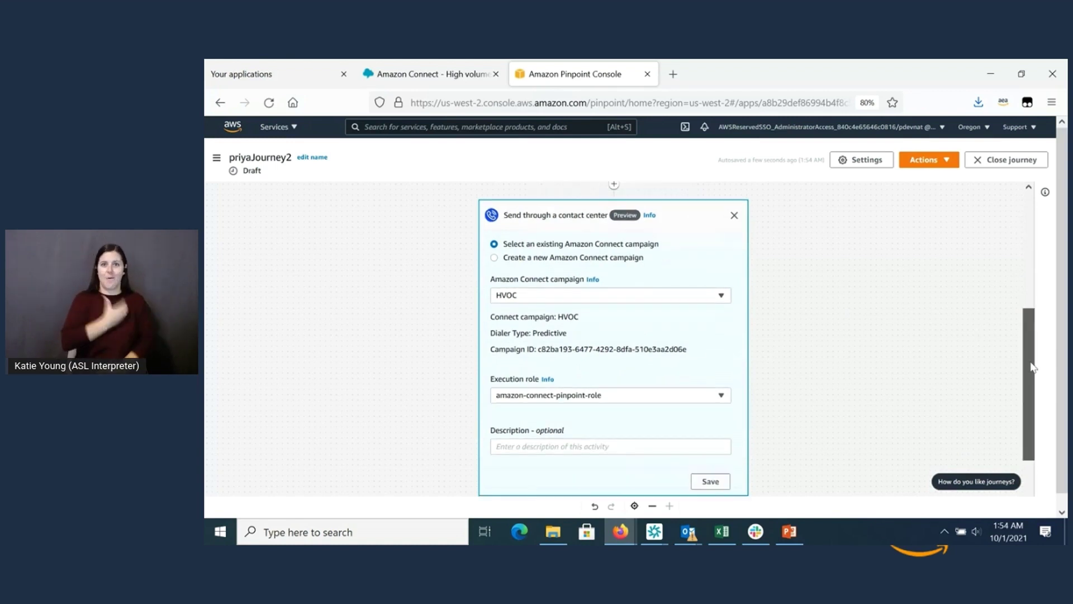
scroll(1031, 368, "down", 1)
scroll(961, 313, "up", 5)
left_click(891, 261)
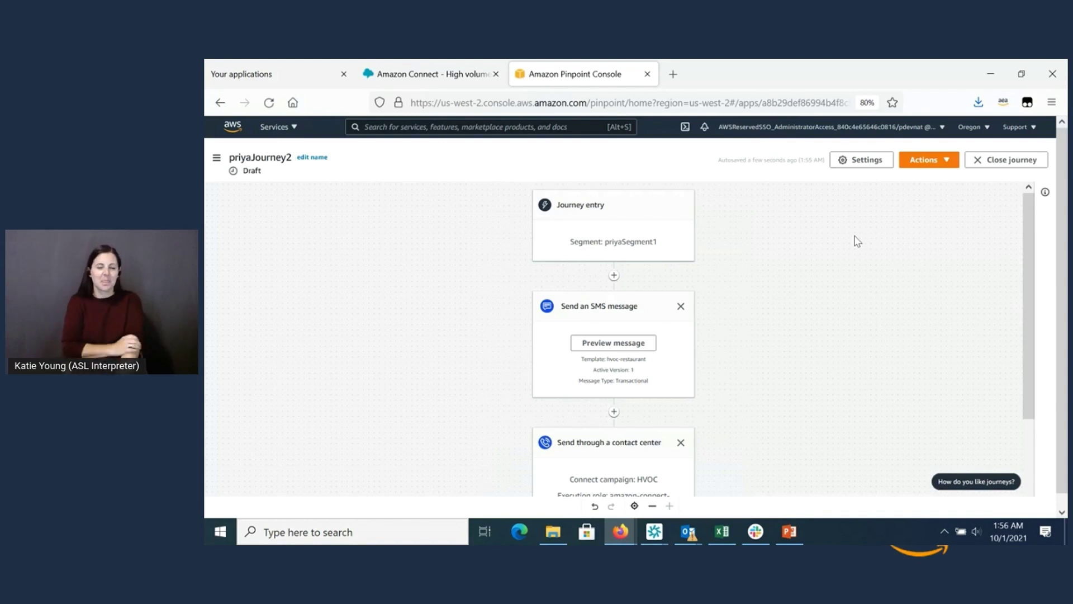
- Set the journey's start time to 01:58 and save the journey settings
left_click(859, 162)
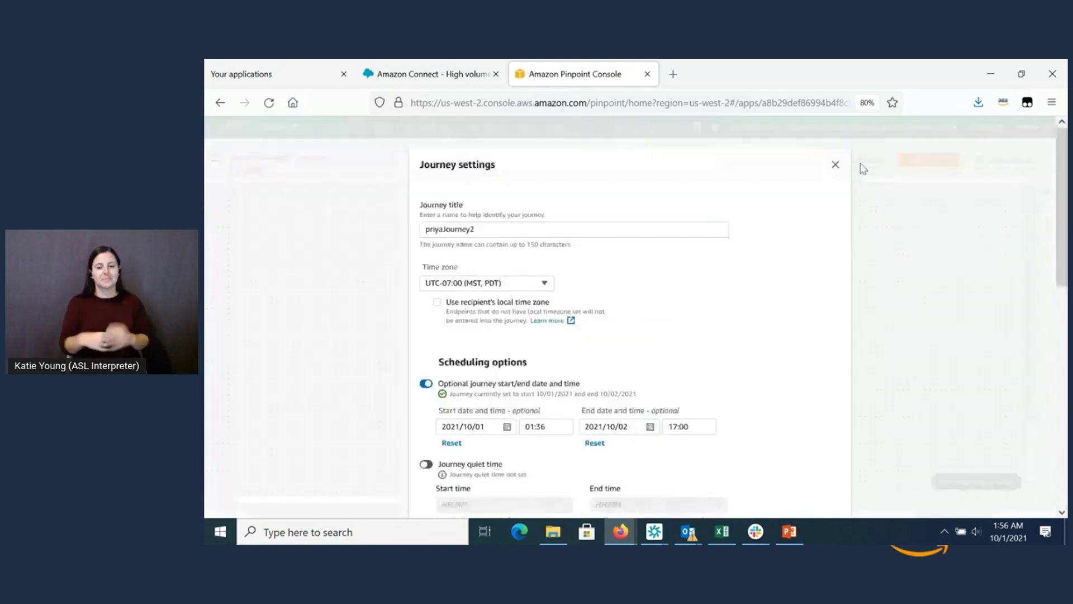
left_click(551, 428)
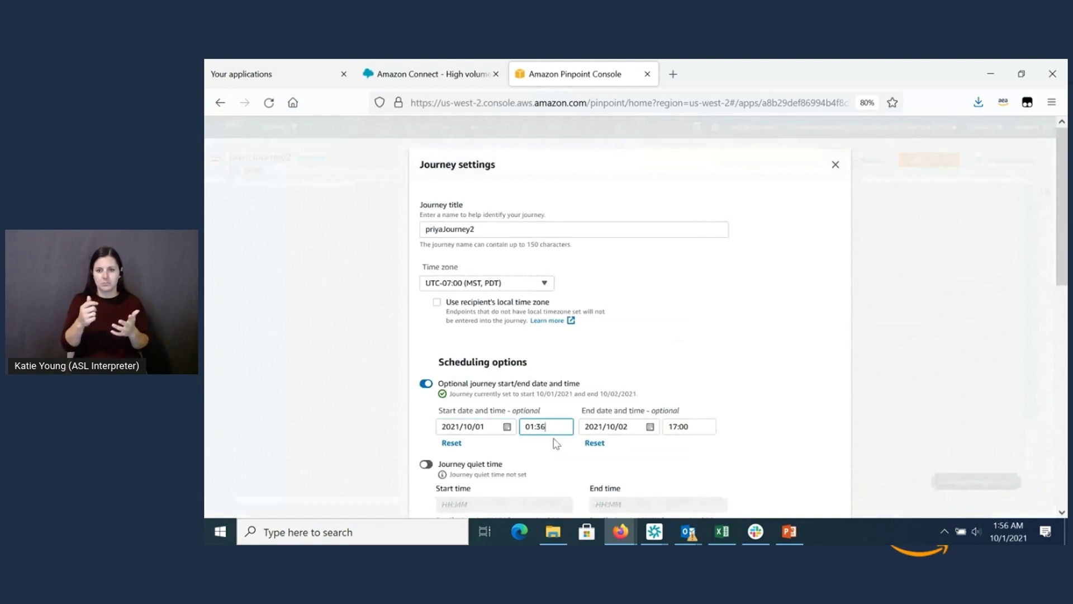
key("BackSpace")
key("BackSpace")
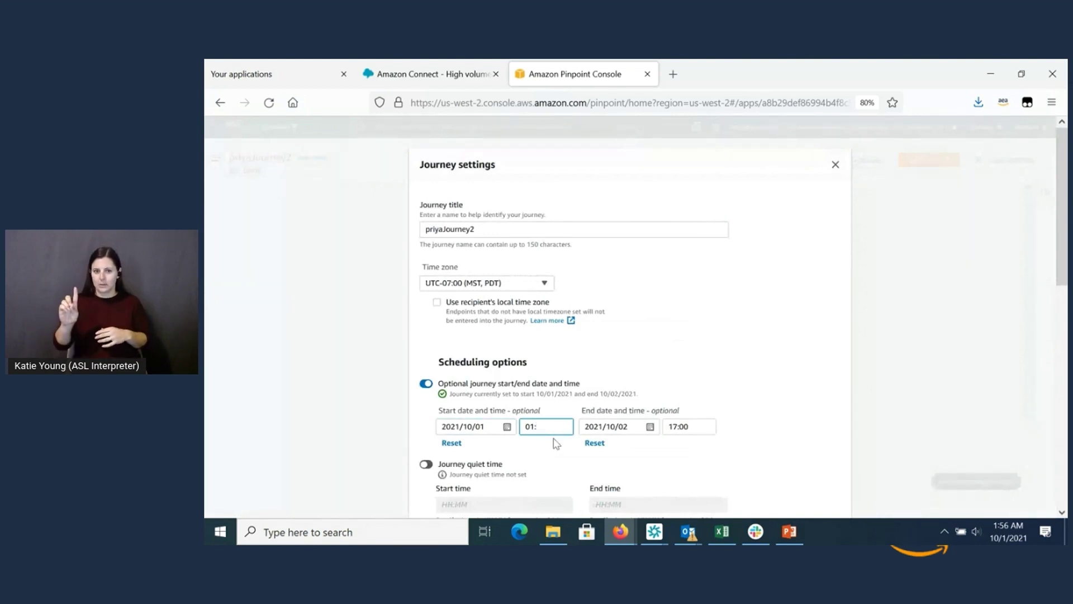
type("5")
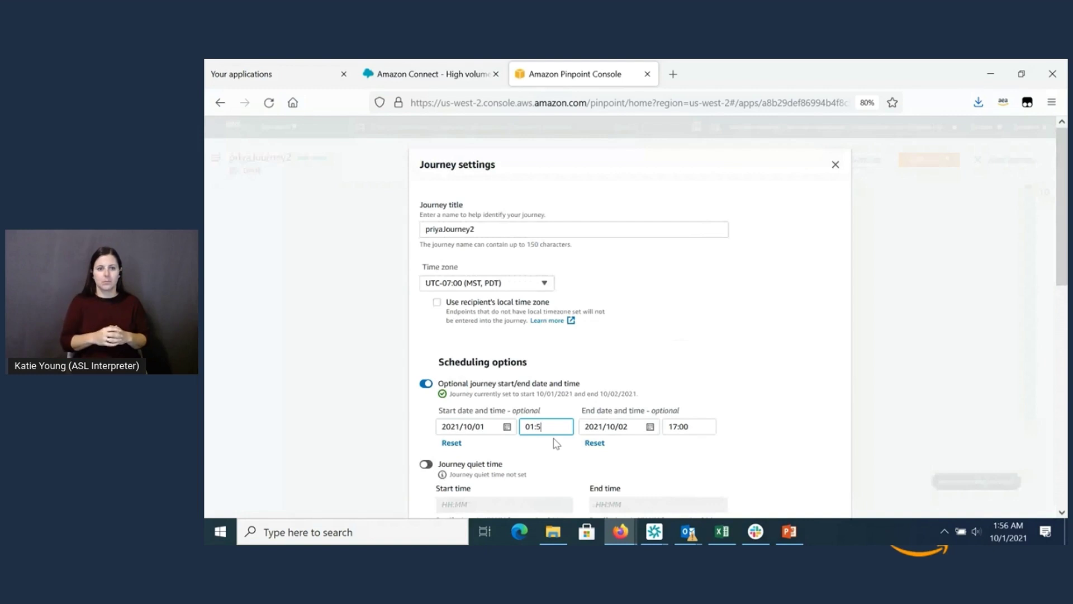
type("8")
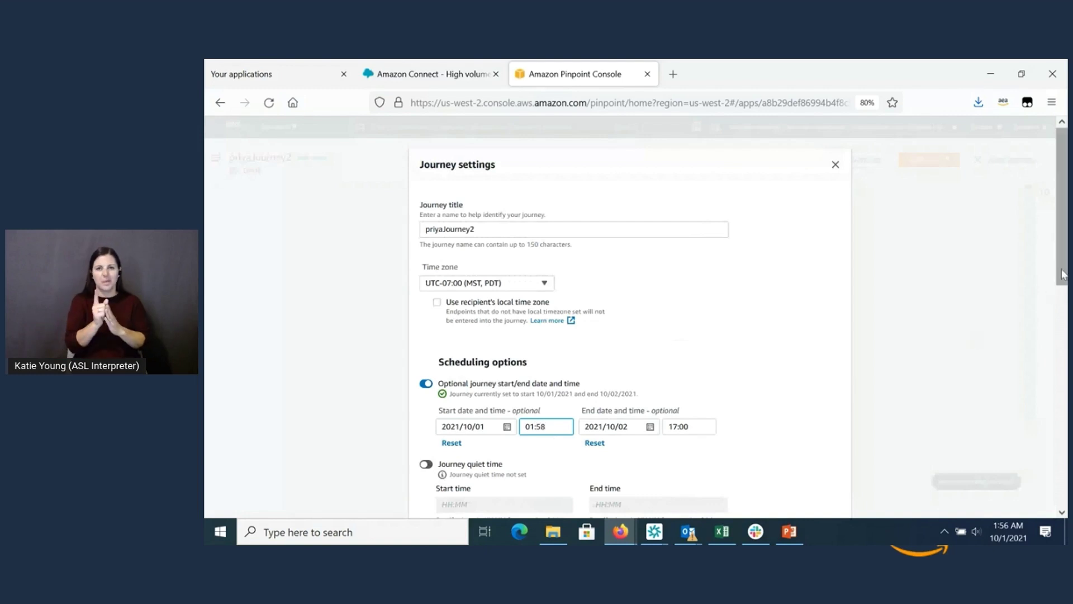
left_click_drag(1062, 281, 1062, 385)
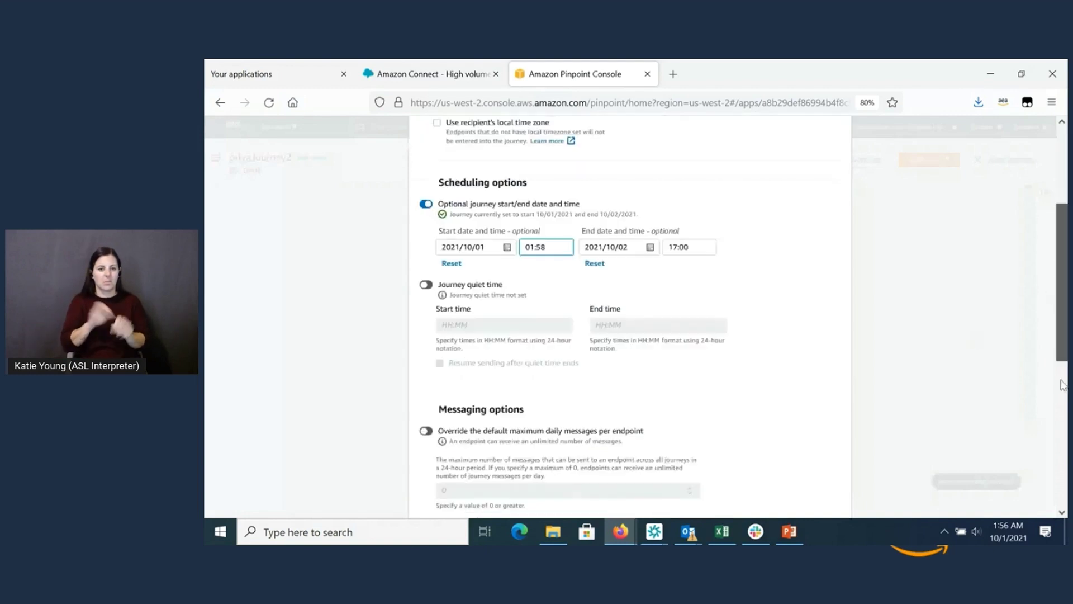
scroll(1062, 385, "down", 6)
left_click(821, 472)
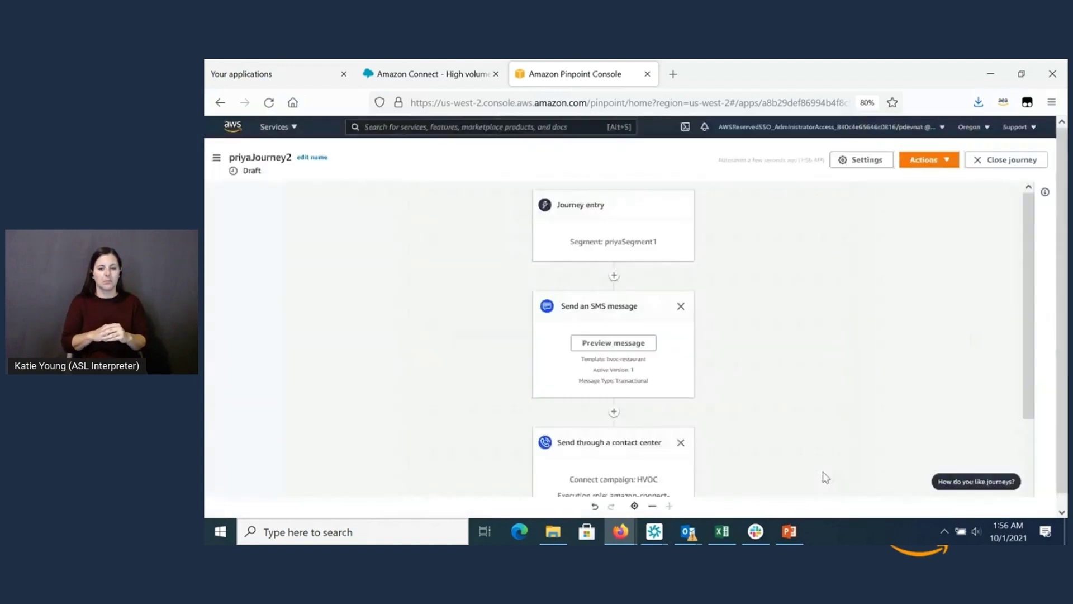
- Review the journey, mark it as reviewed, and publish it
left_click(916, 162)
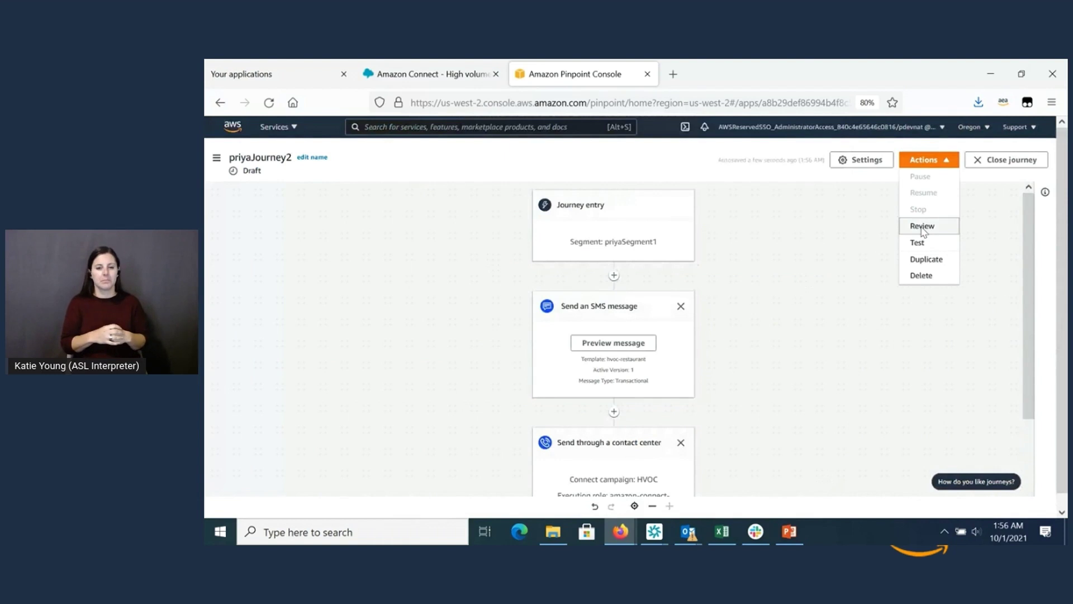
left_click(922, 226)
left_click(411, 457)
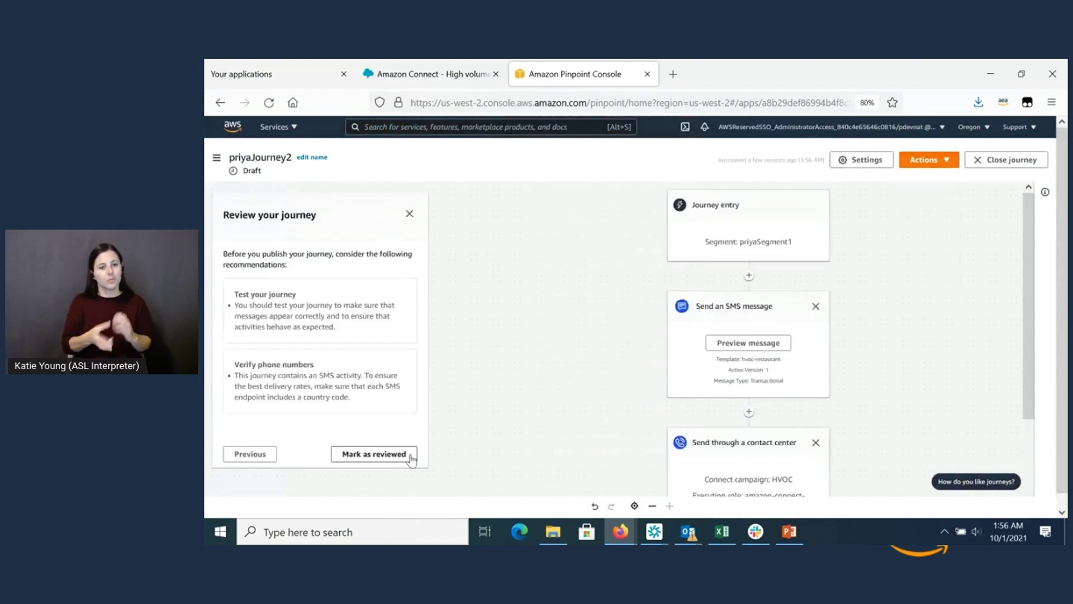
left_click(411, 457)
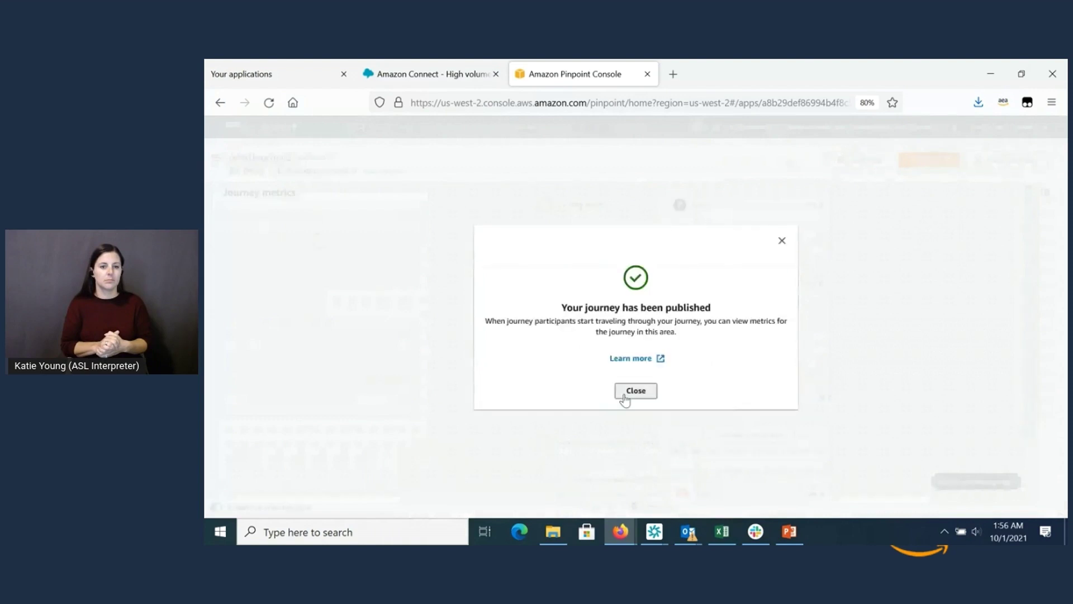
left_click(636, 390)
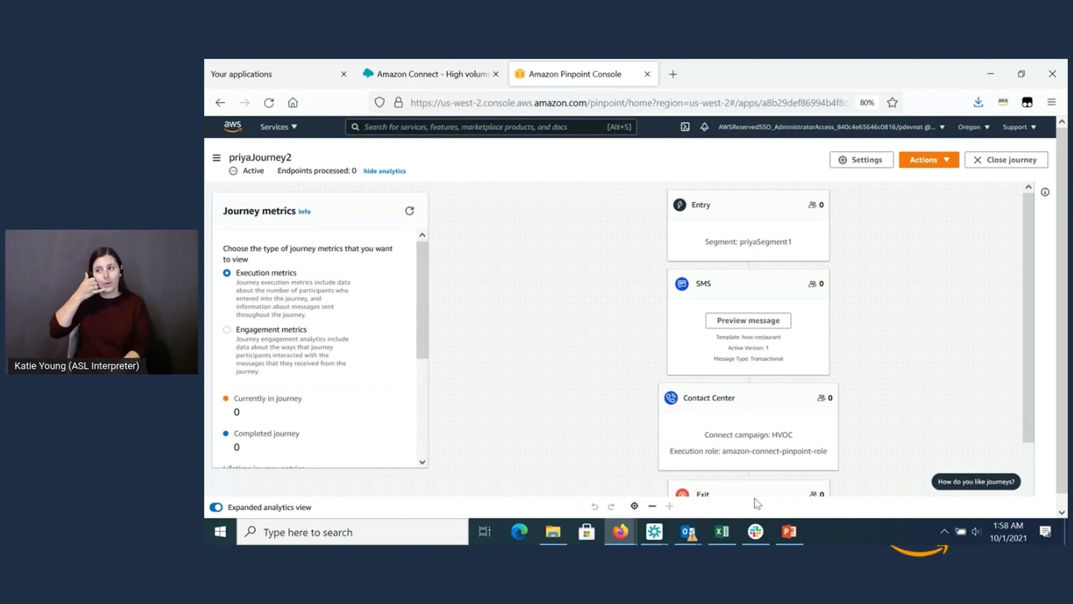
- Bring the Amazon Connect agent workspace window to the front alongside the journey metrics
left_click(619, 531)
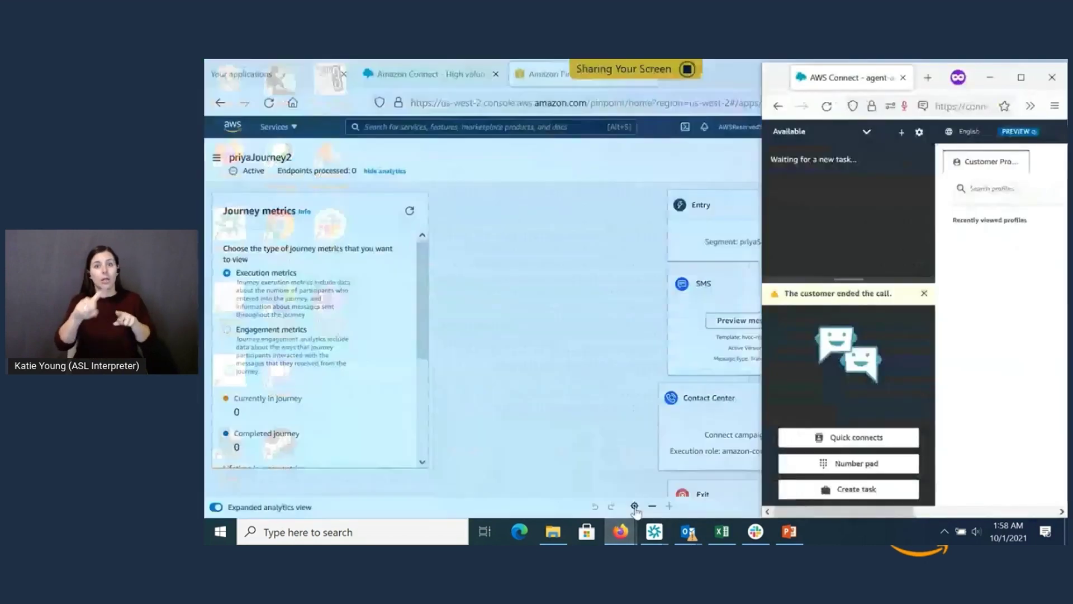
left_click(635, 506)
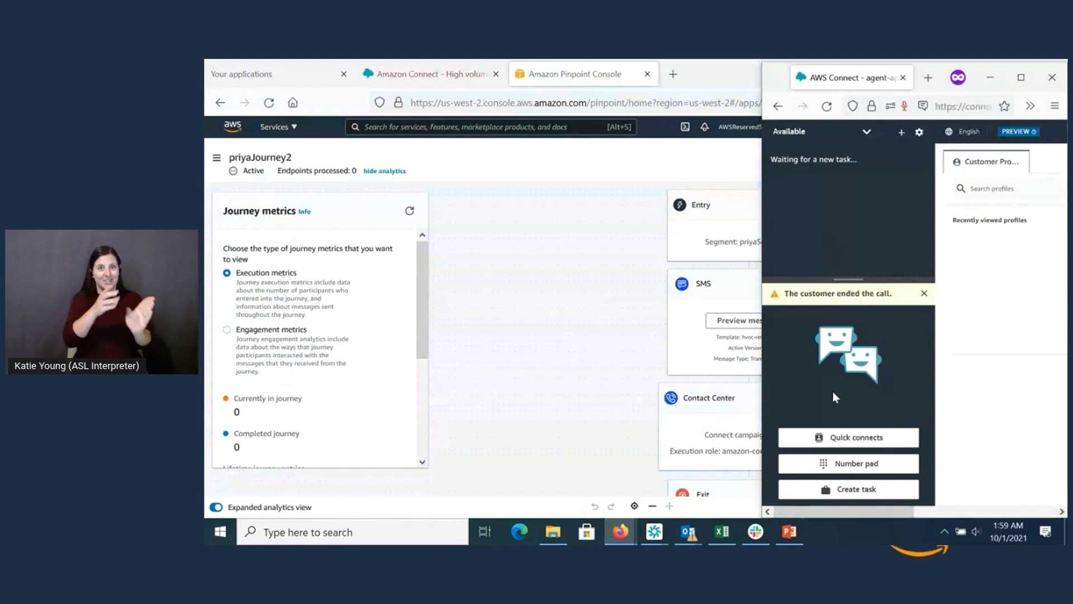
- Switch to the PowerPoint demo presentation and show slide 4 with the received SMS message
left_click(788, 533)
left_click(234, 185)
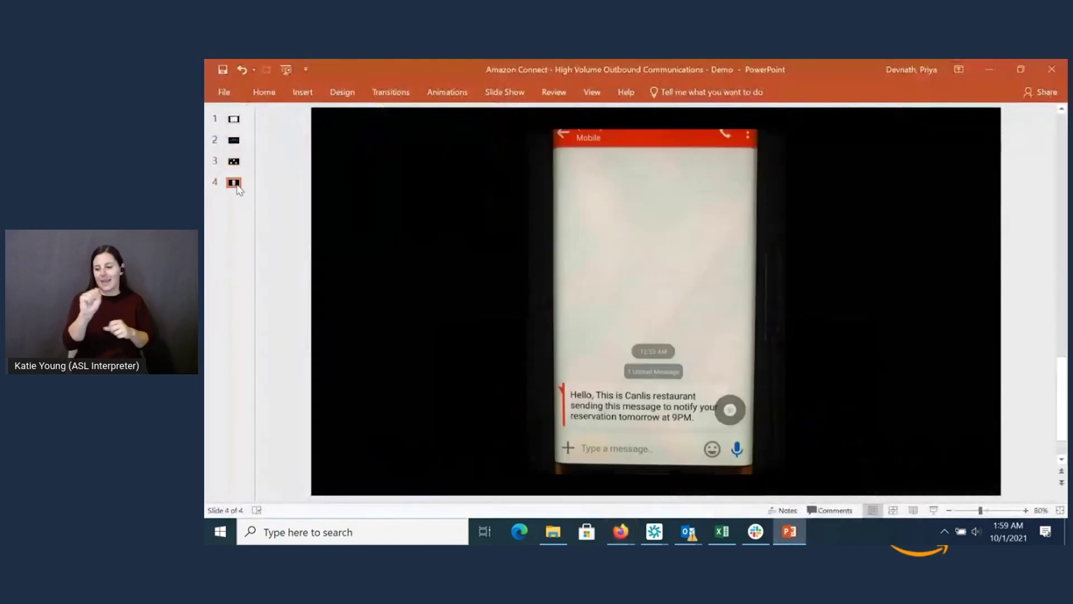